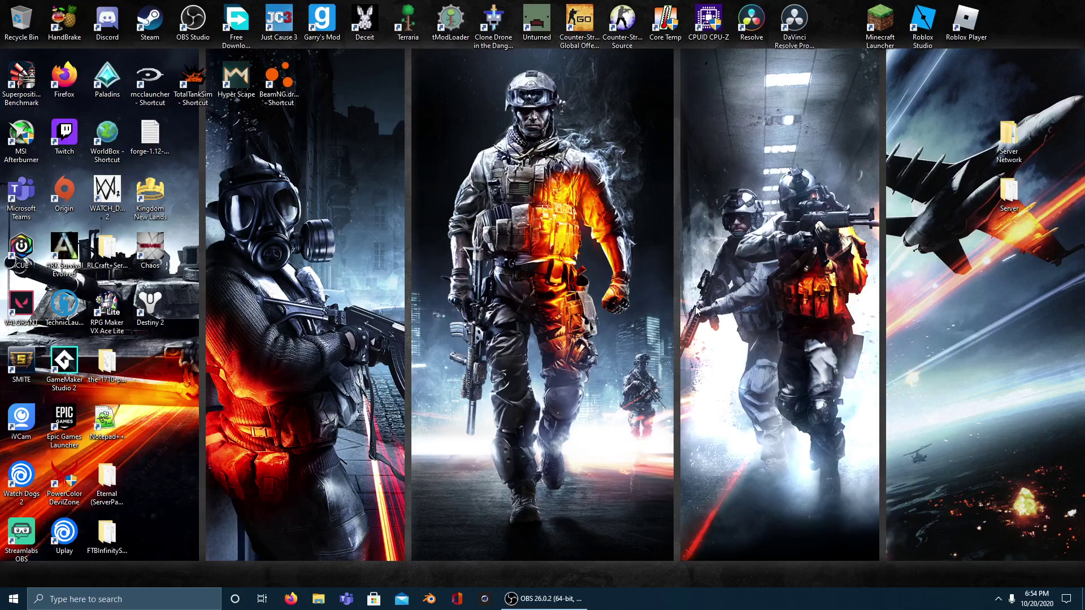
- Open Display settings from the desktop menu and scroll to the 1920 × 1080 resolution options
right_click(681, 254)
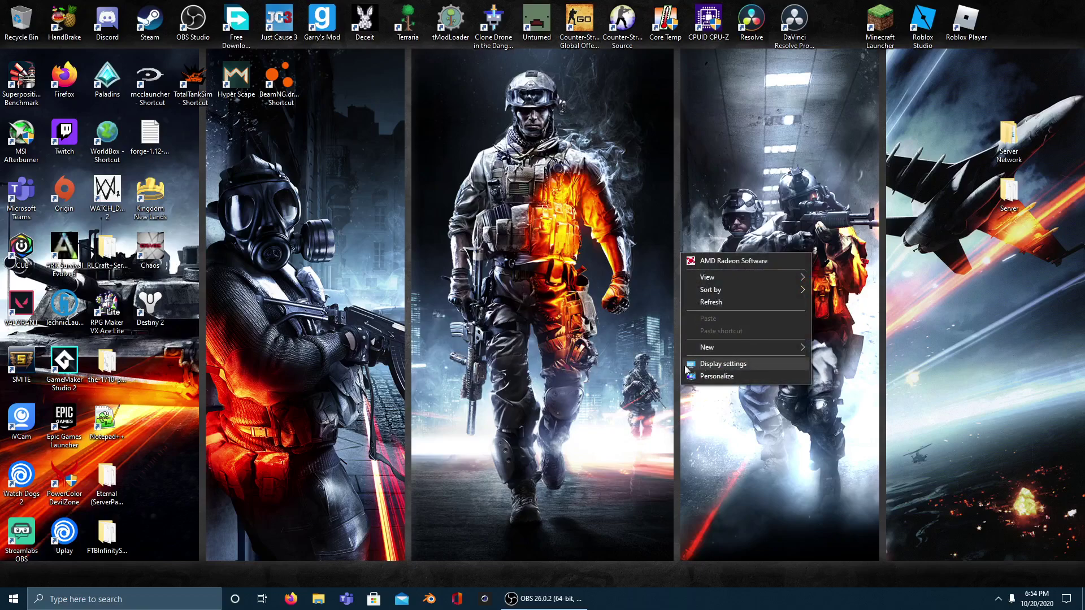
click(710, 366)
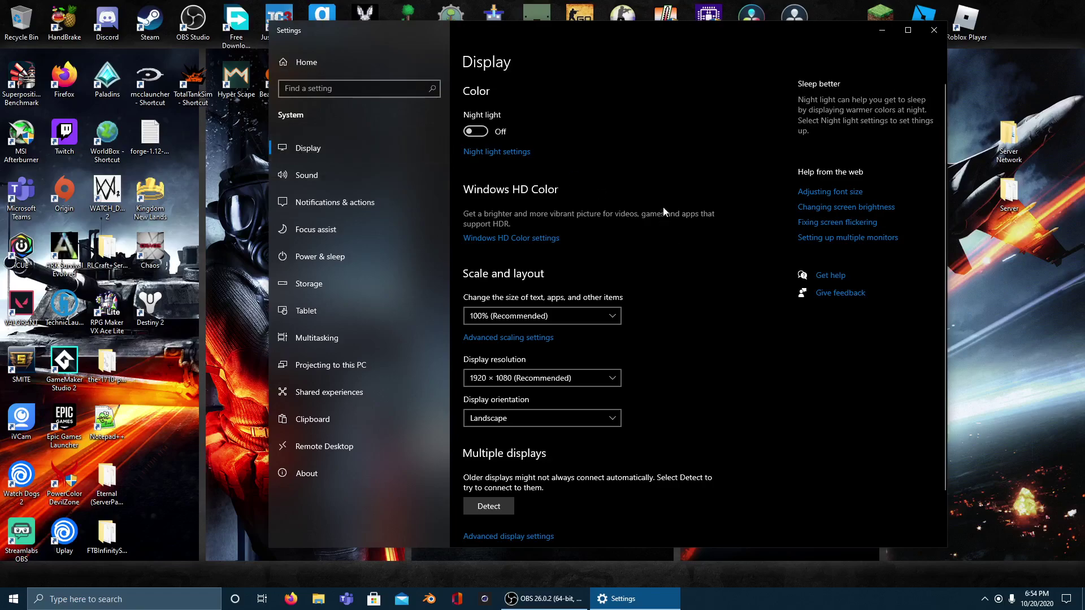
scroll(645, 266, down, 2)
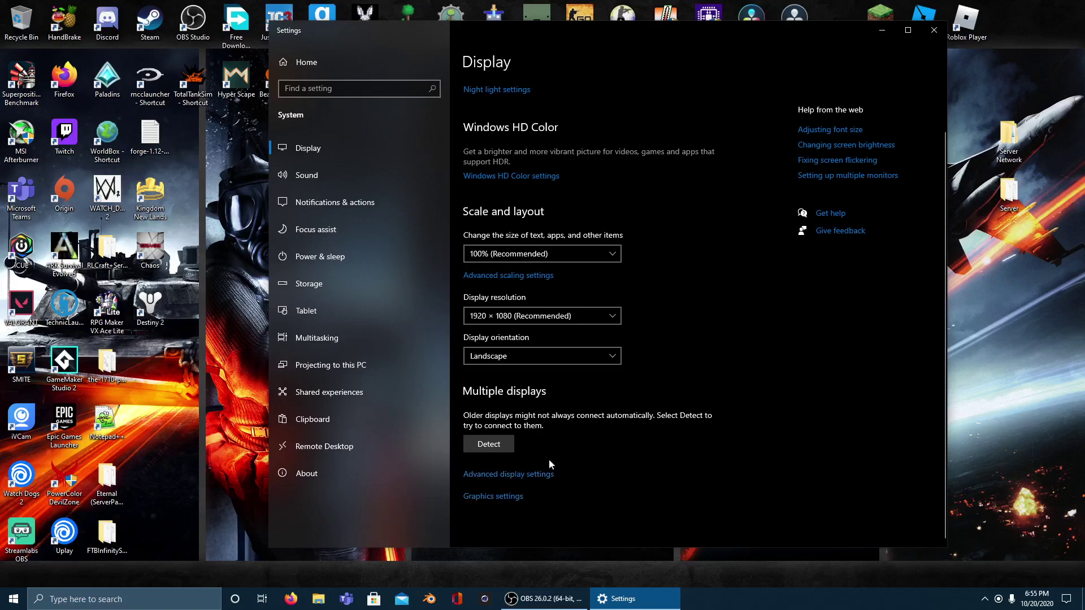
- Open Advanced display settings, showing the Optix AG32C at 60 Hz and 8-bit depth
click(492, 476)
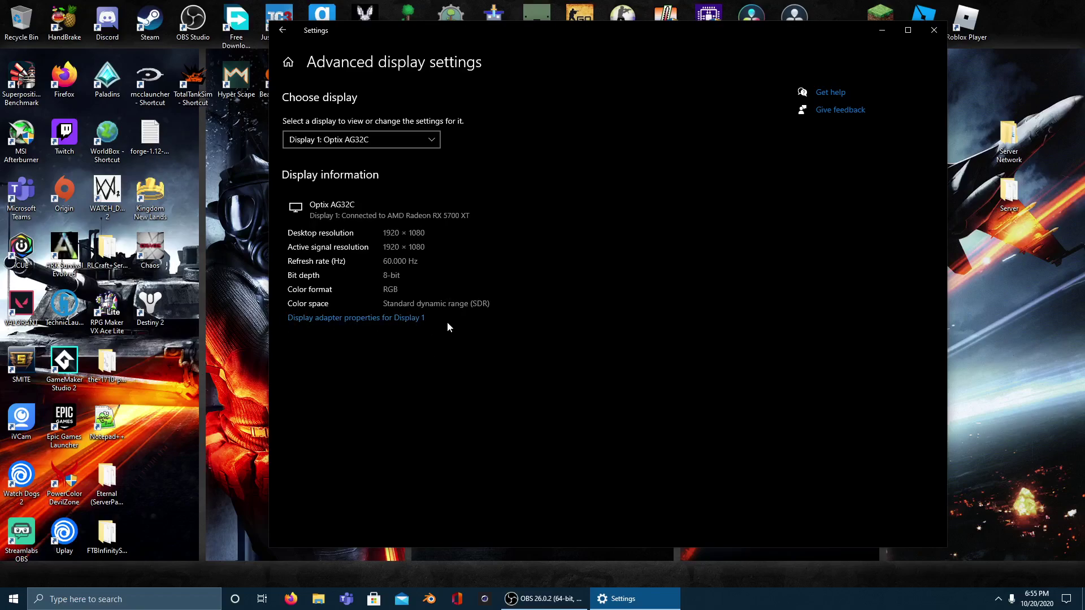
- Open Display 1 adapter properties, move the dialog aside, and view the Monitor tab at 60 Hertz
click(344, 319)
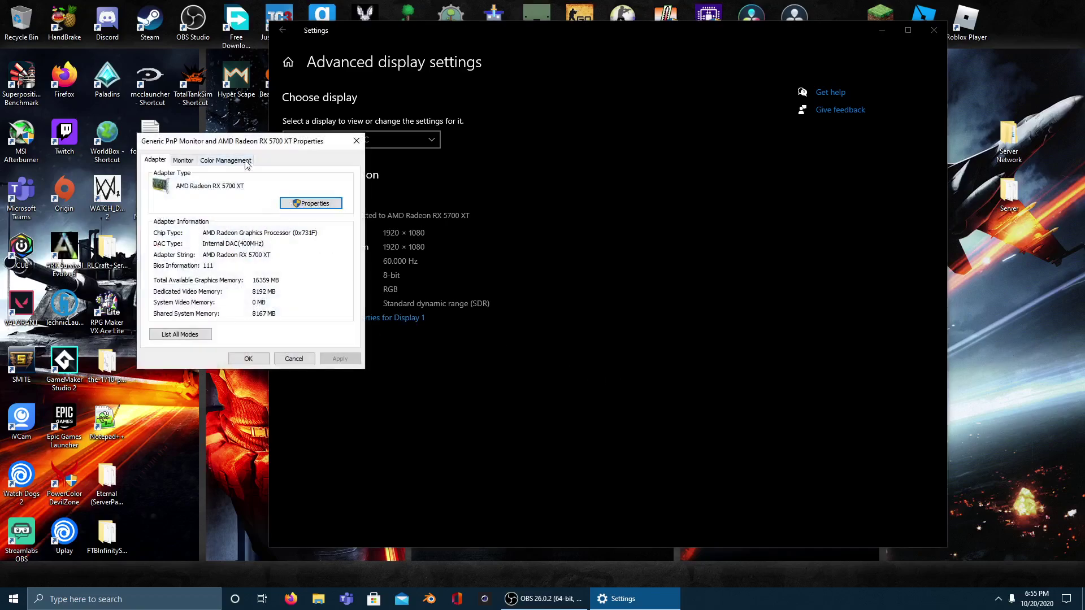
drag(268, 138, 696, 204)
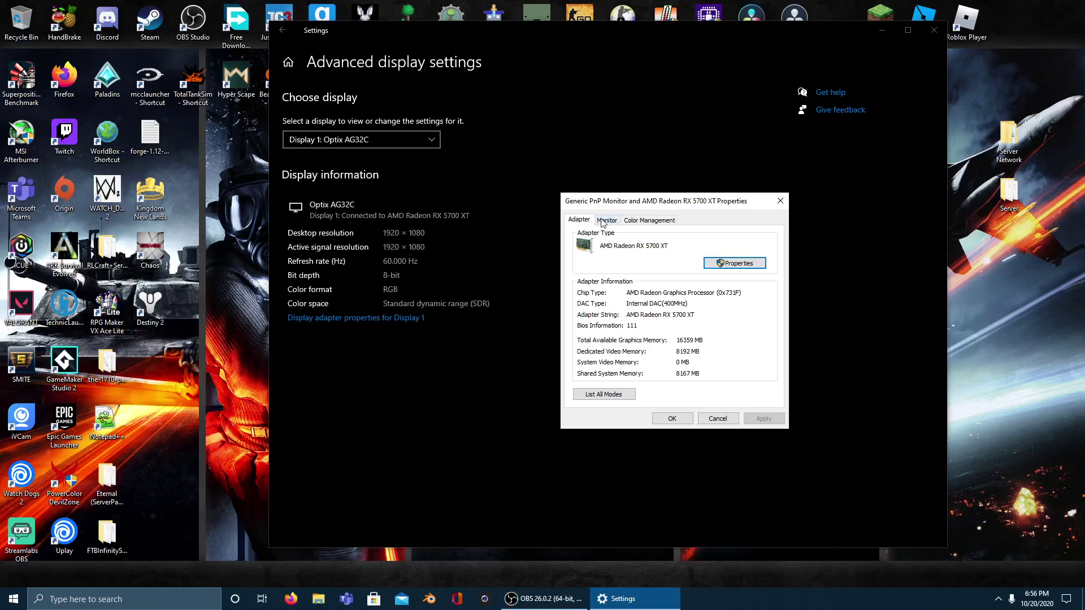
click(605, 223)
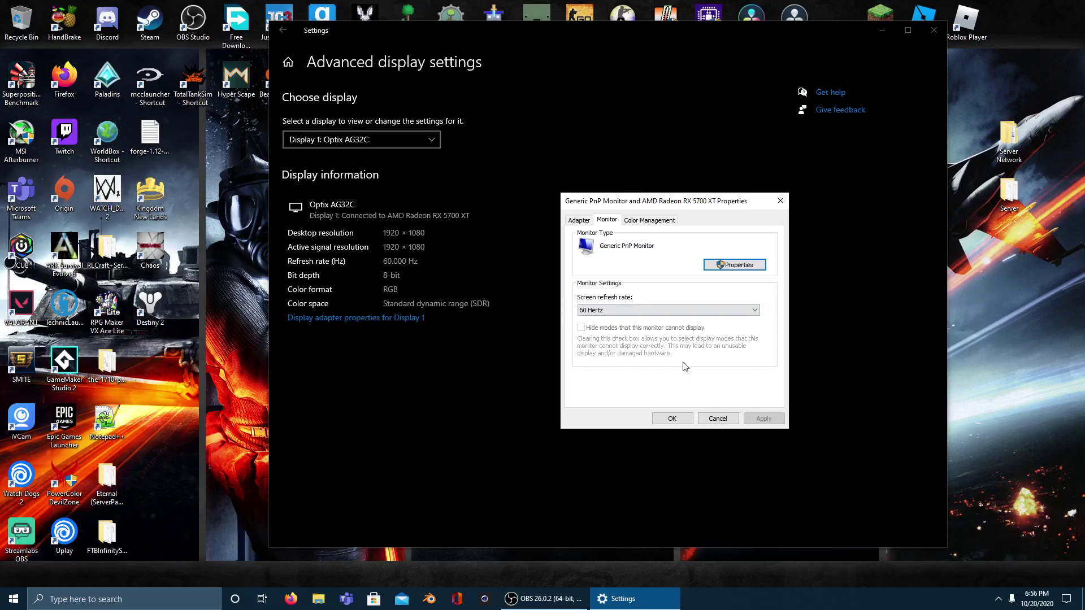
- Set the screen refresh rate to 165 Hertz and keep the change
click(753, 311)
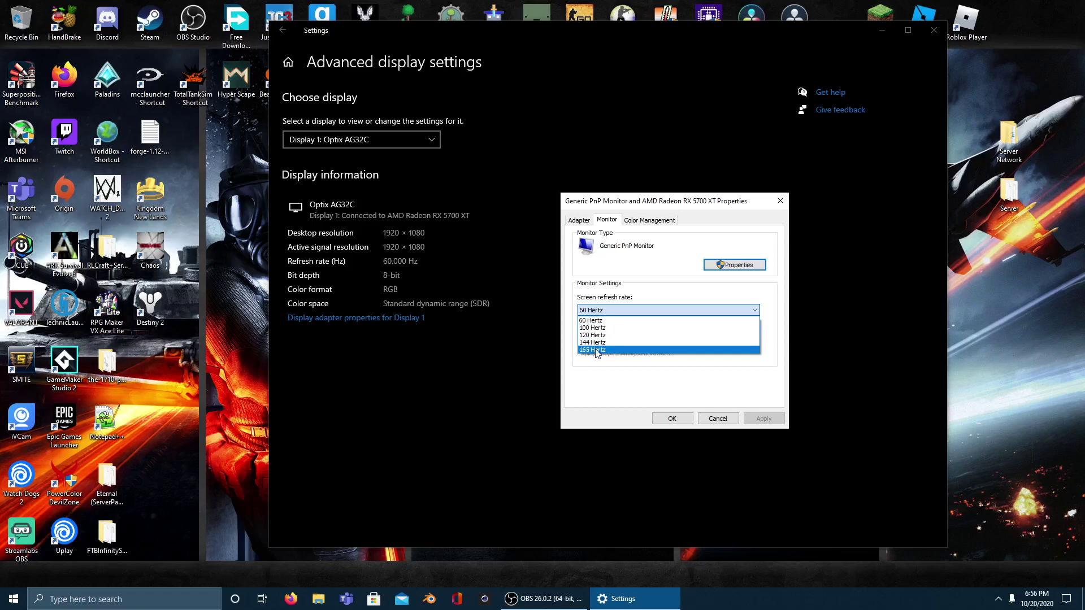
click(598, 349)
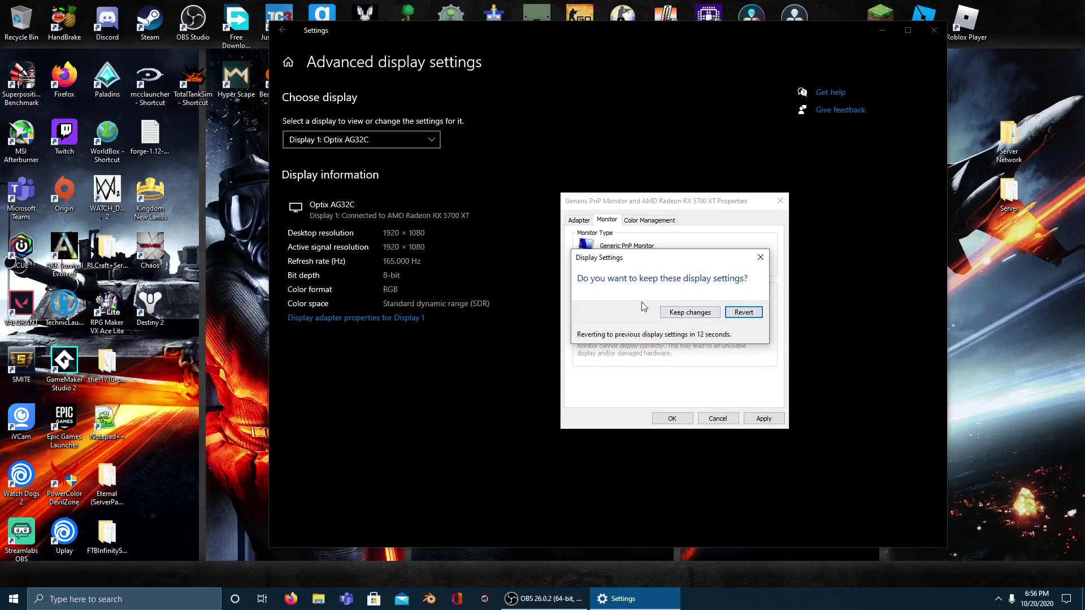
click(684, 318)
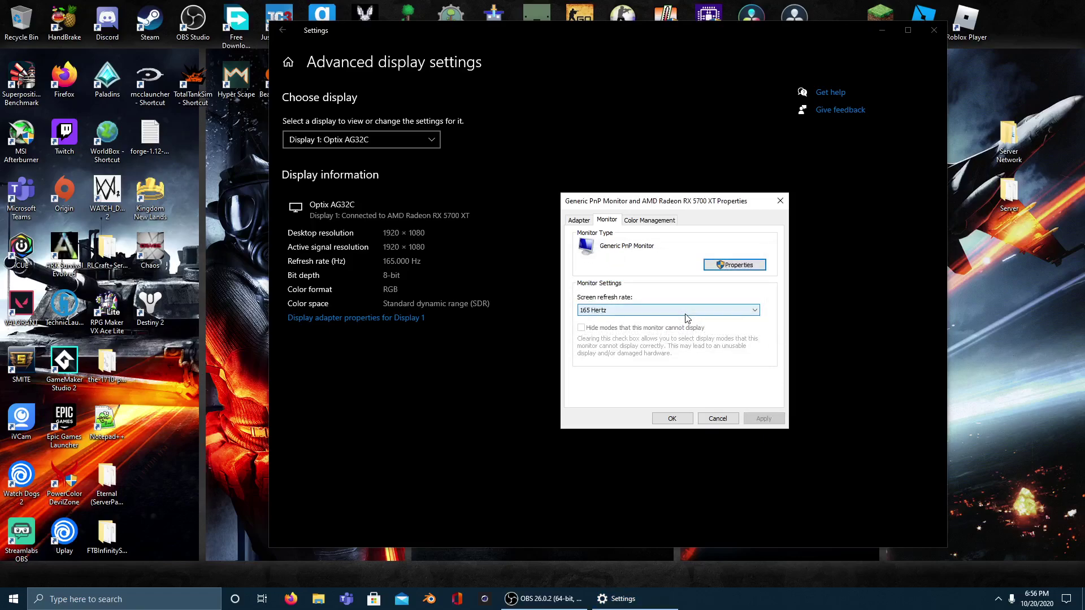
- Close the adapter properties, leaving Advanced display settings showing 165.000 Hz
click(672, 420)
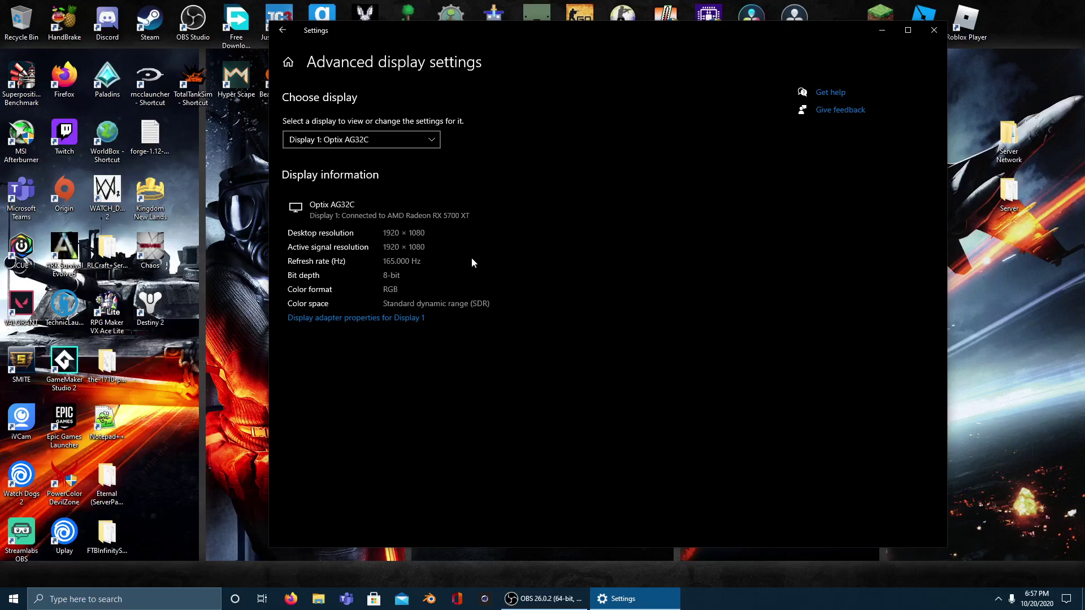
- Close the Settings window to return to the desktop
click(934, 30)
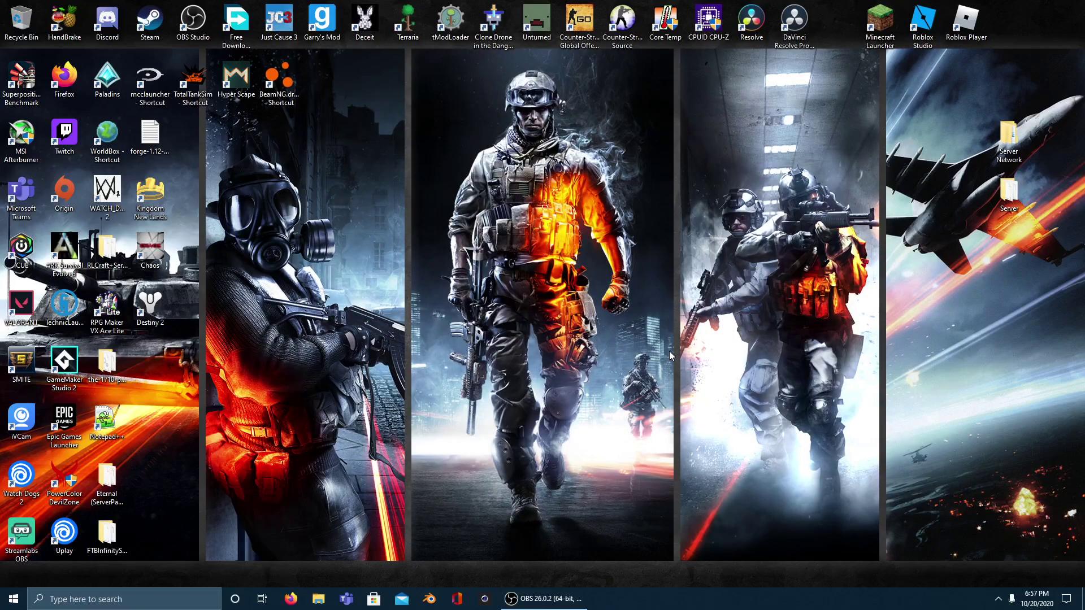